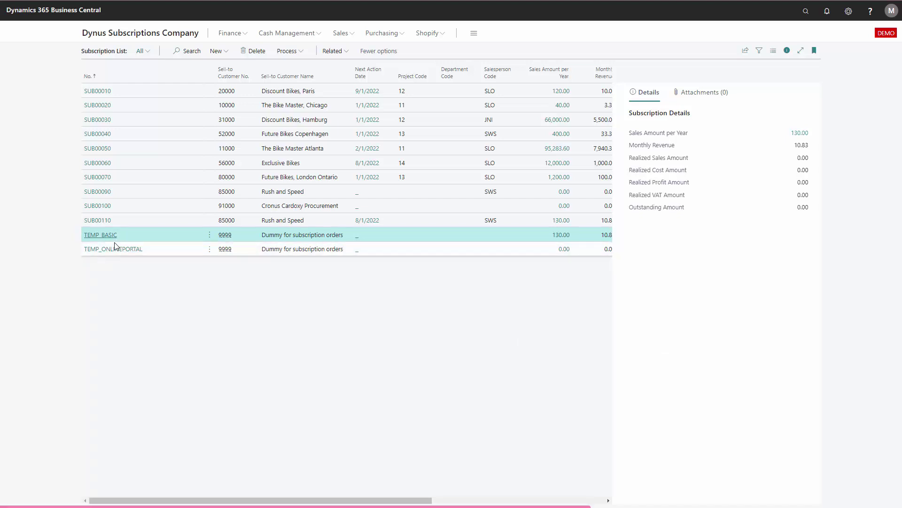
- Review the TEMP_ONLINEPORTAL template in the Subscription List, then bring up the New options
key("Down")
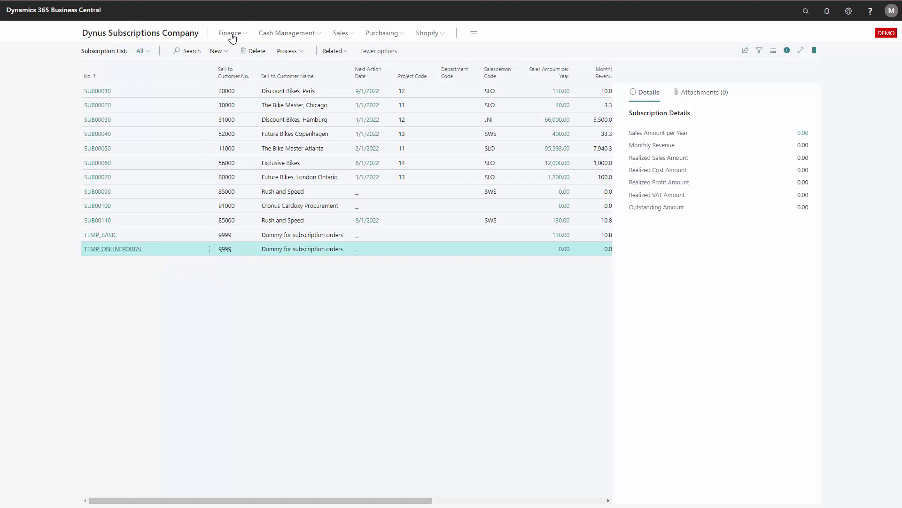
left_click(225, 52)
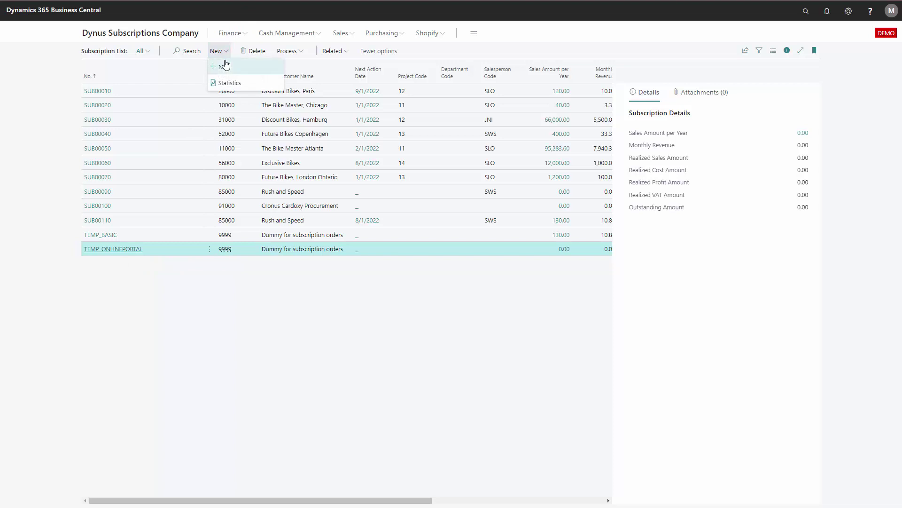
- Start a blank subscription order and number it TEMP_PREMIUM
left_click(226, 66)
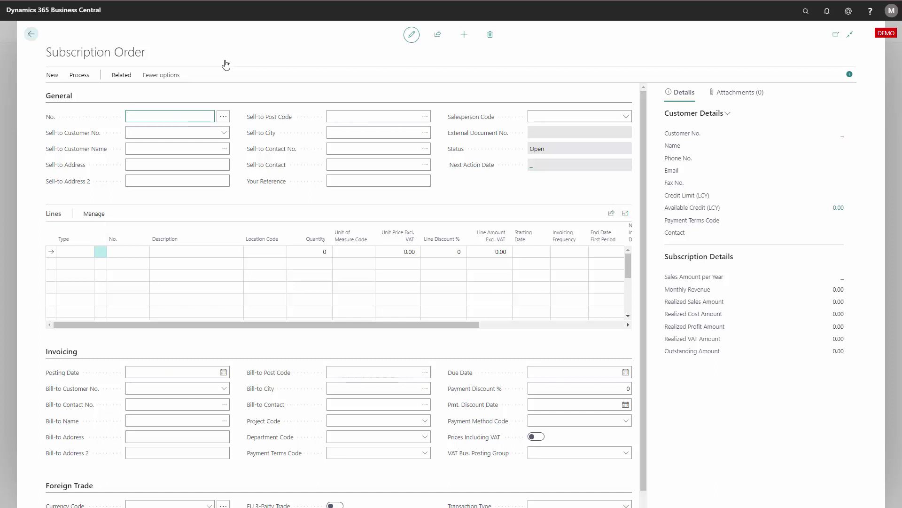
type("TEMP_PREMIUM")
left_click(178, 133)
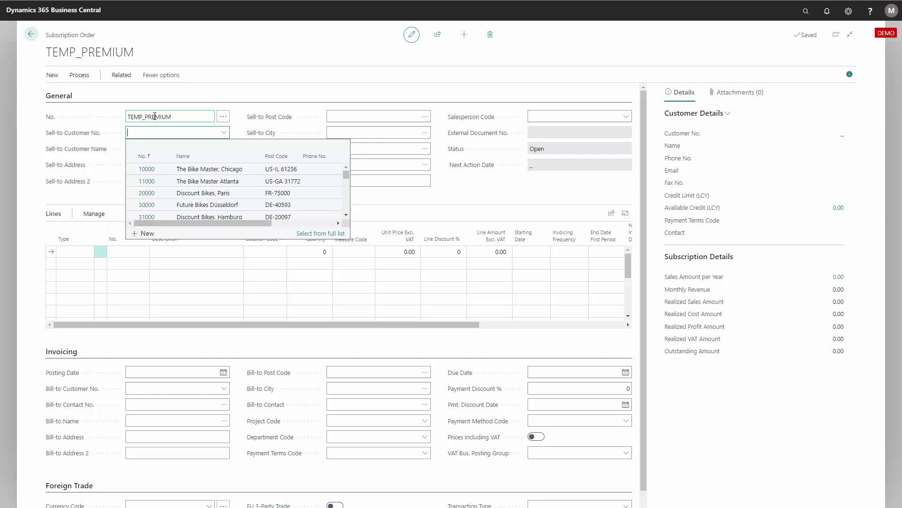
- Set the sell-to customer to 9999, Dummy for subscription orders
type("9999")
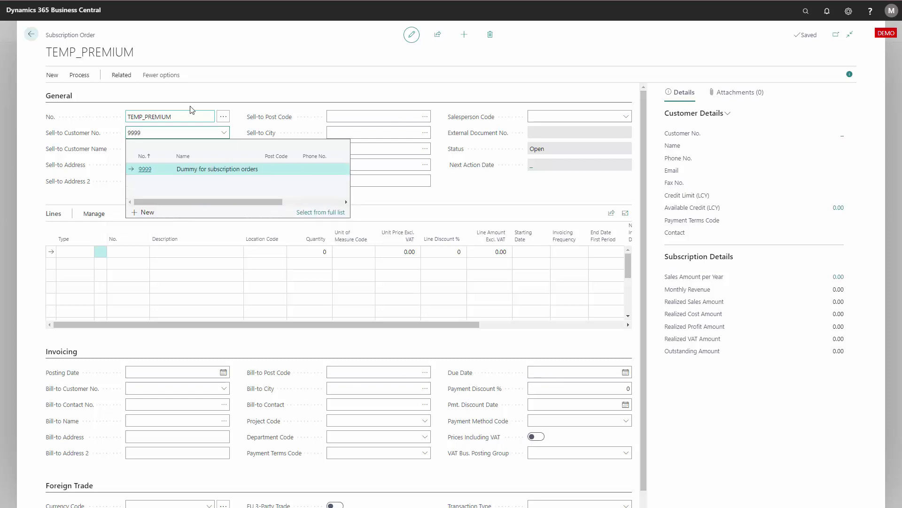
left_click(233, 168)
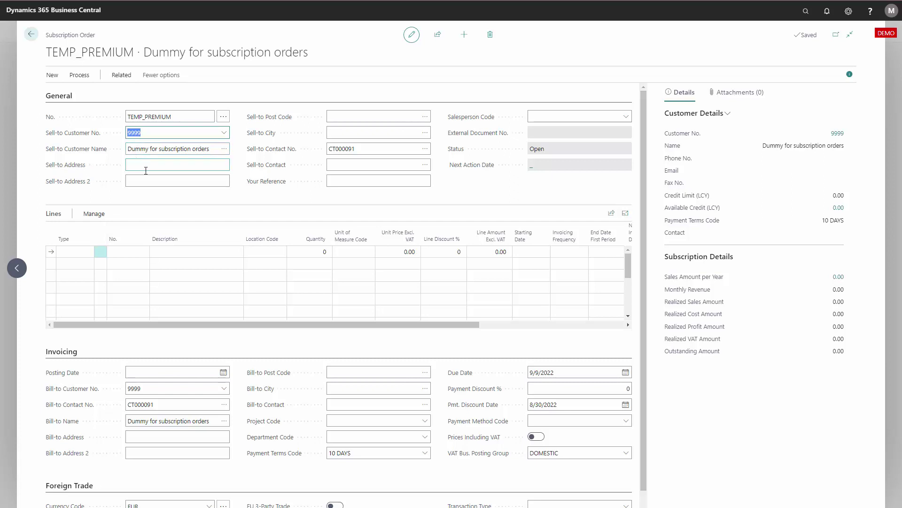
mouse_move(280, 126)
- Add an Item line for 6120 Dynus Club – Premium+ member, location BASIC, unit PCS
left_click(115, 278)
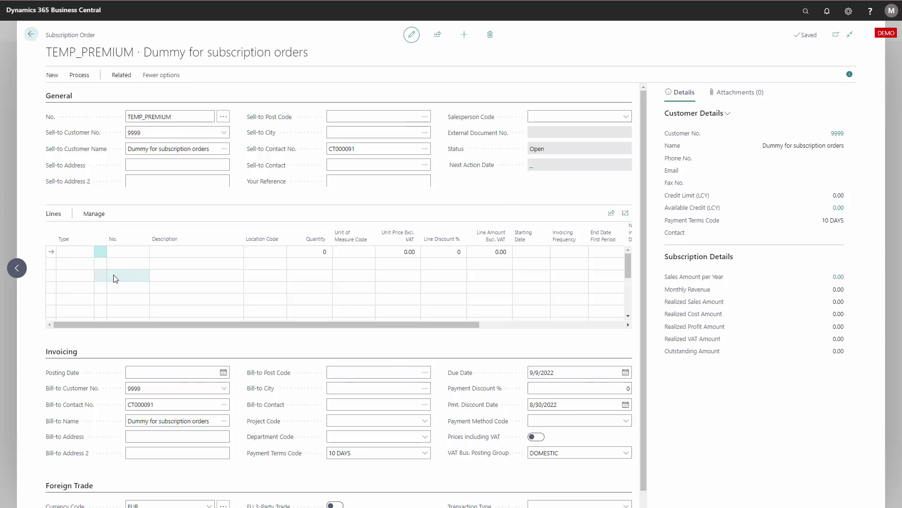
left_click(70, 255)
left_click(71, 275)
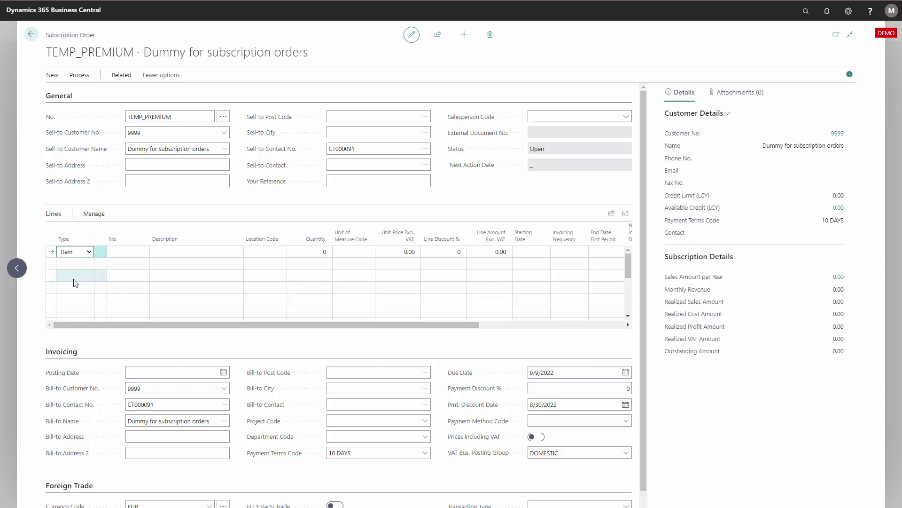
left_click(121, 254)
left_click(145, 252)
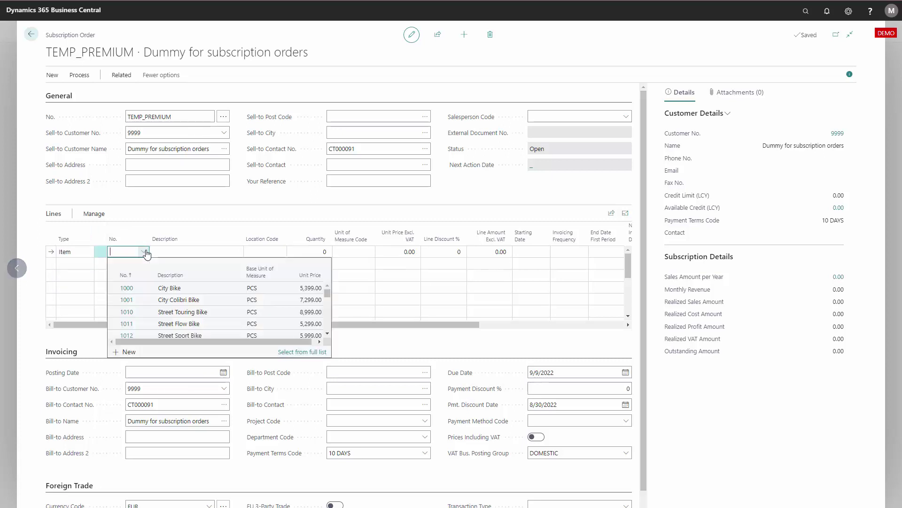
scroll(191, 304, "down", 10)
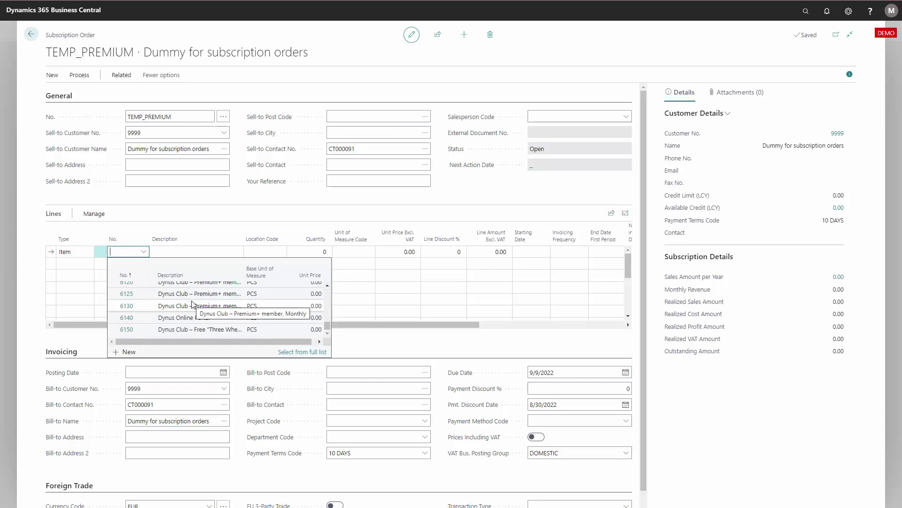
scroll(191, 304, "up", 1)
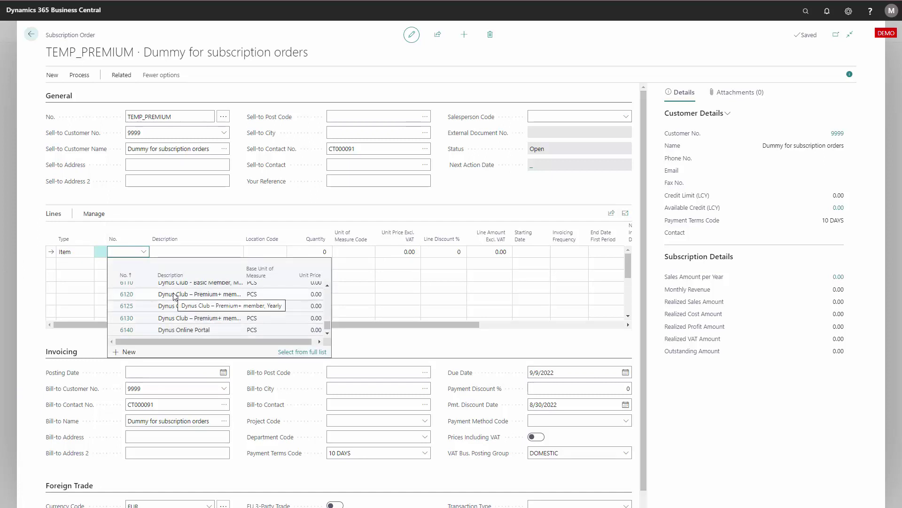
left_click(174, 294)
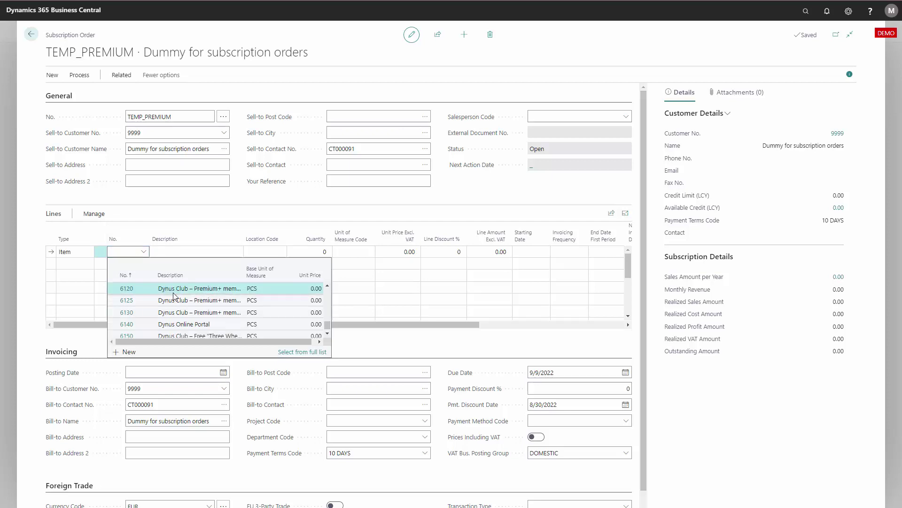
left_click(78, 264)
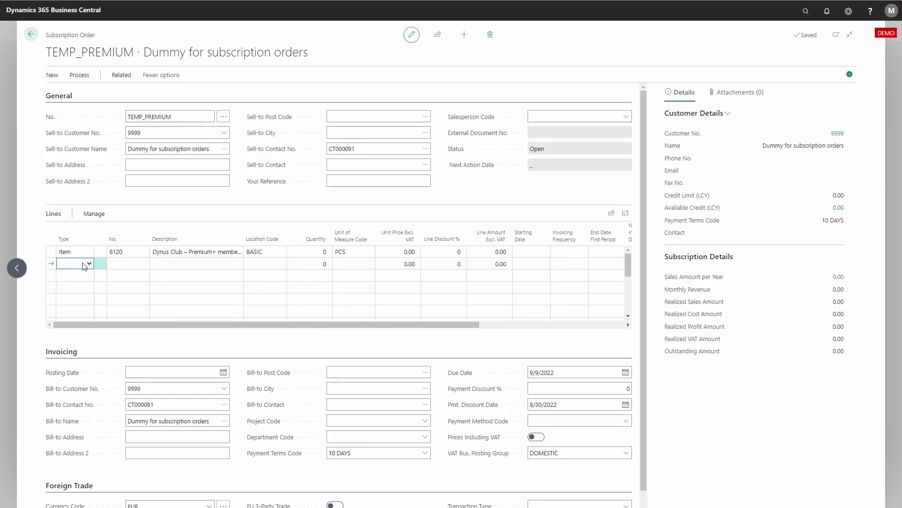
left_click(87, 264)
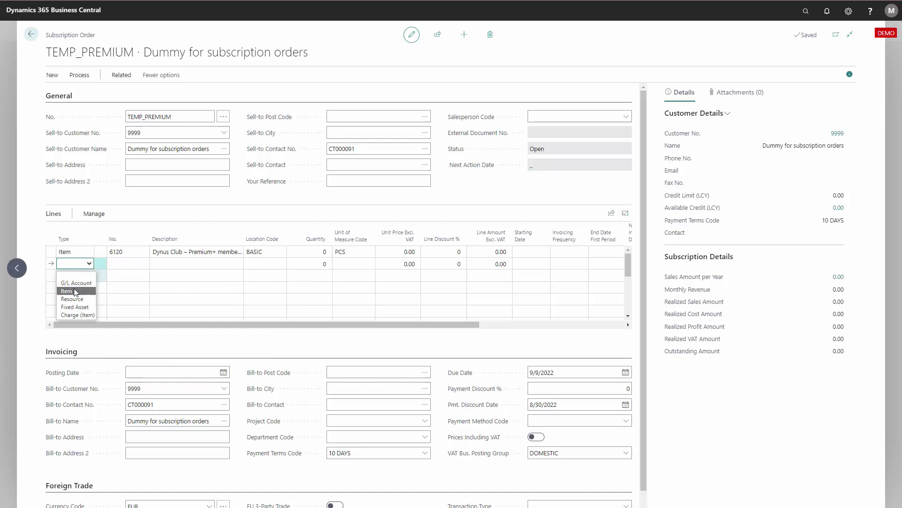
- Add a second Item line for 6140 Dynus Online Portal
left_click(71, 291)
left_click(125, 264)
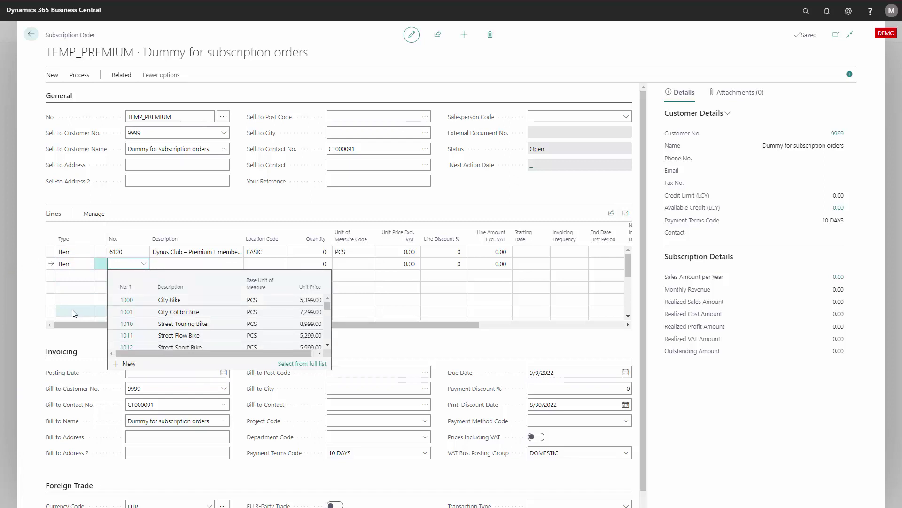
scroll(177, 323, "down", 3)
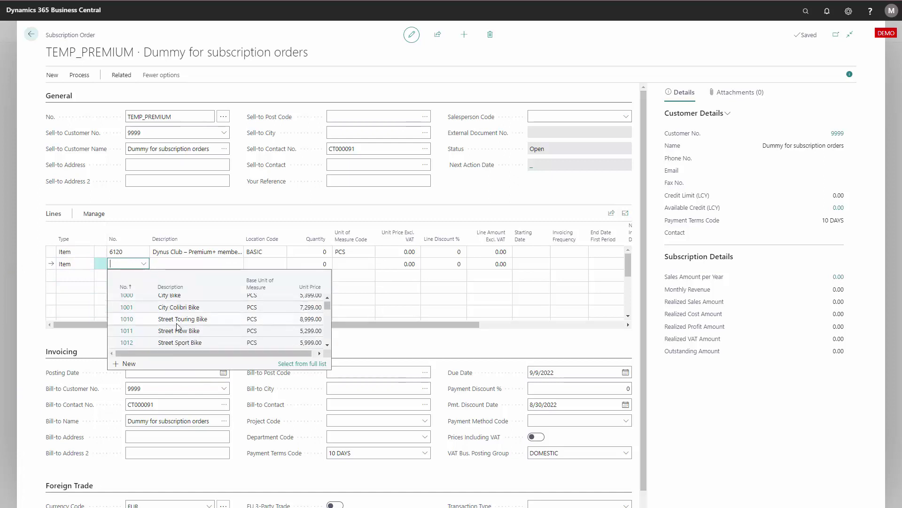
scroll(176, 324, "down", 5)
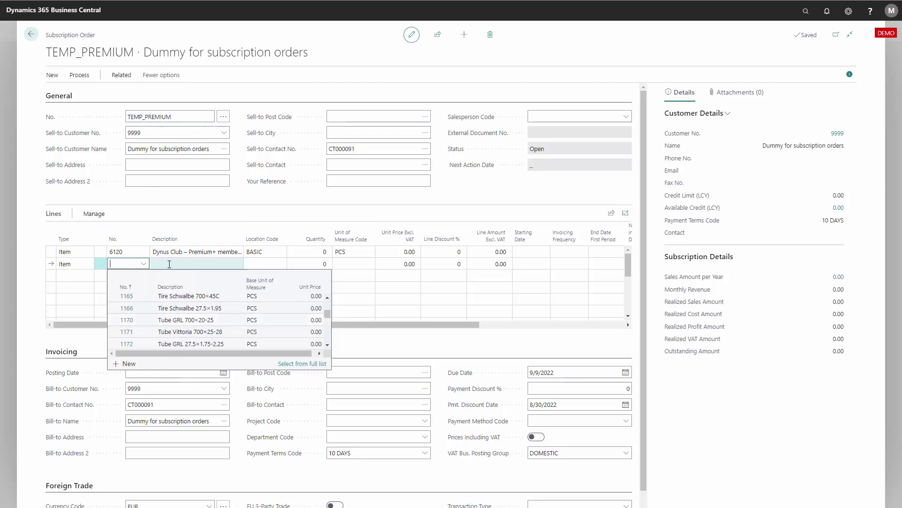
scroll(174, 348, "down", 8)
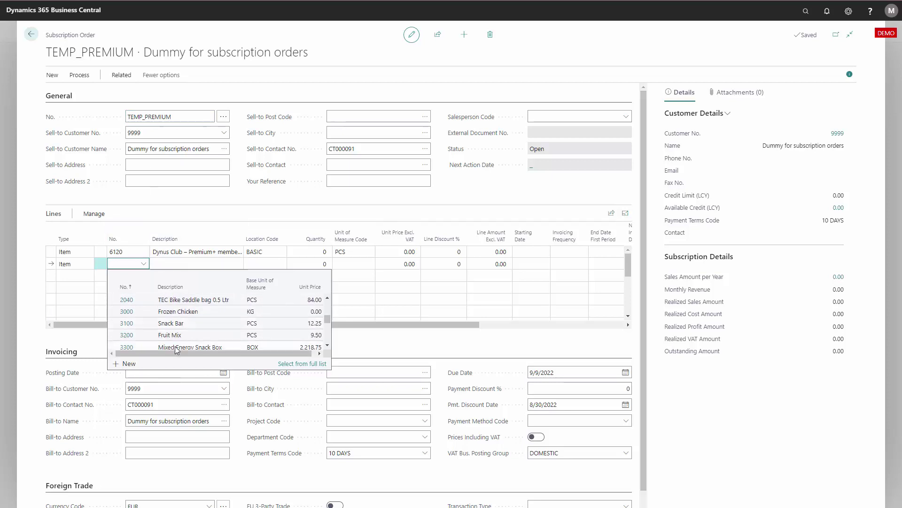
scroll(175, 346, "down", 10)
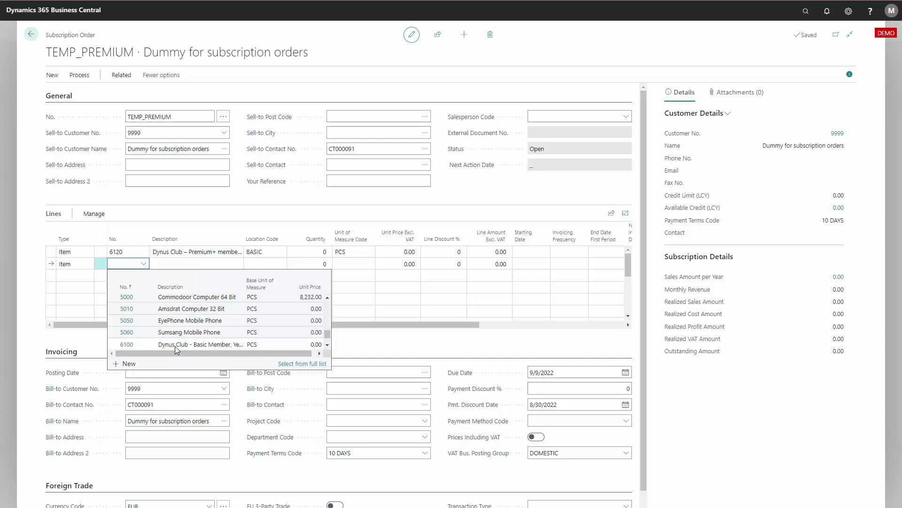
scroll(175, 346, "down", 1)
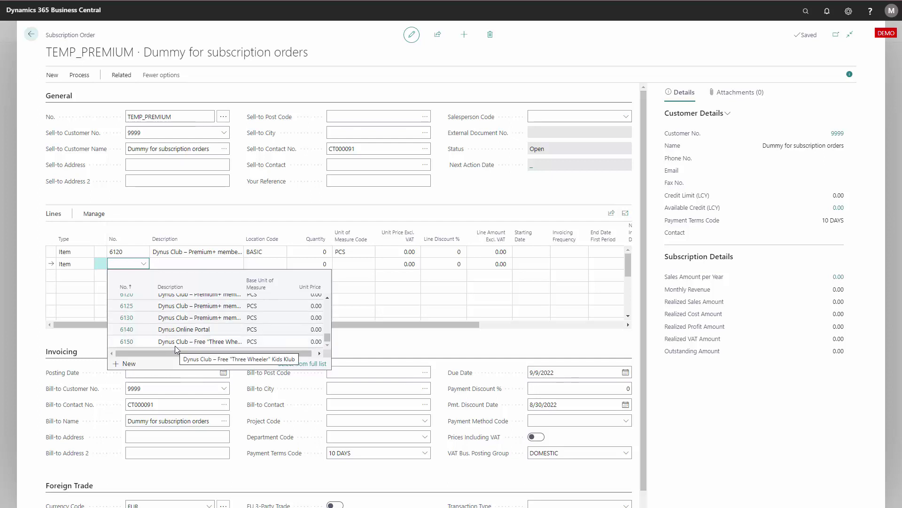
left_click(173, 331)
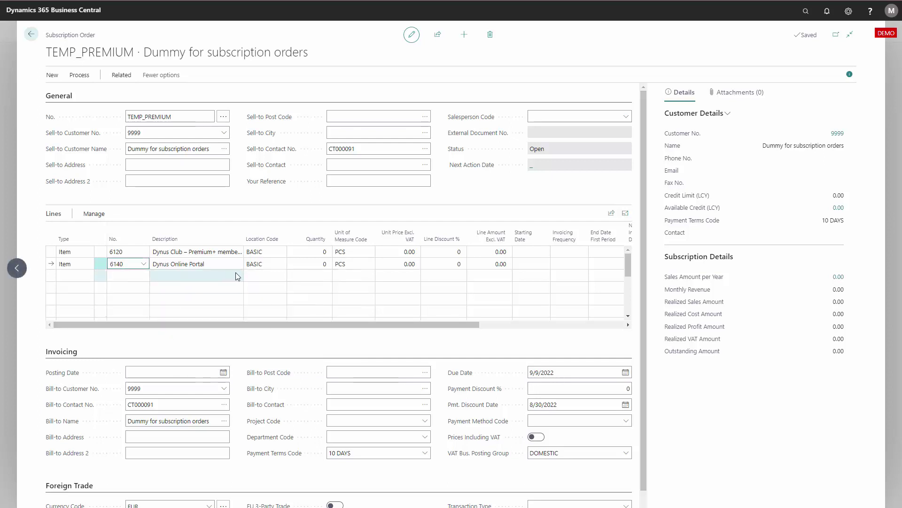
left_click(303, 267)
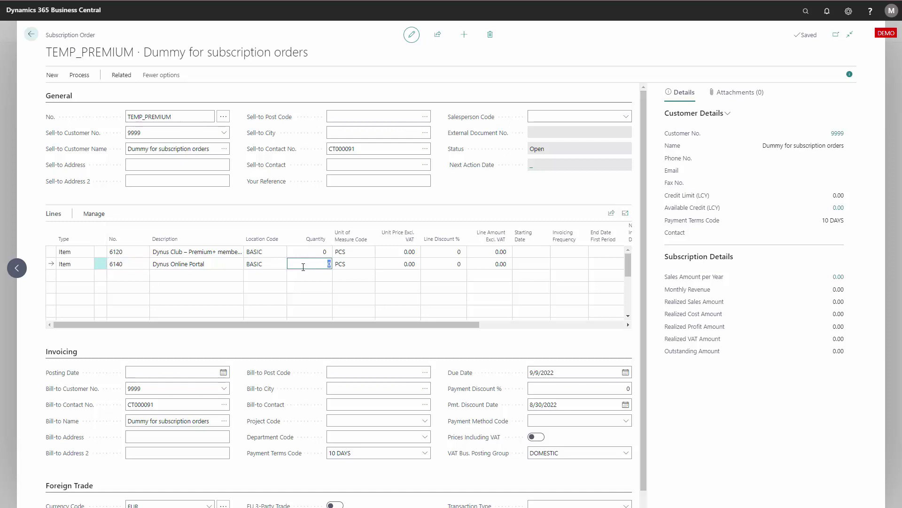
- Enter quantity 1 on both item lines, giving amounts 200.00 and 10.00
type("1")
left_click(310, 254)
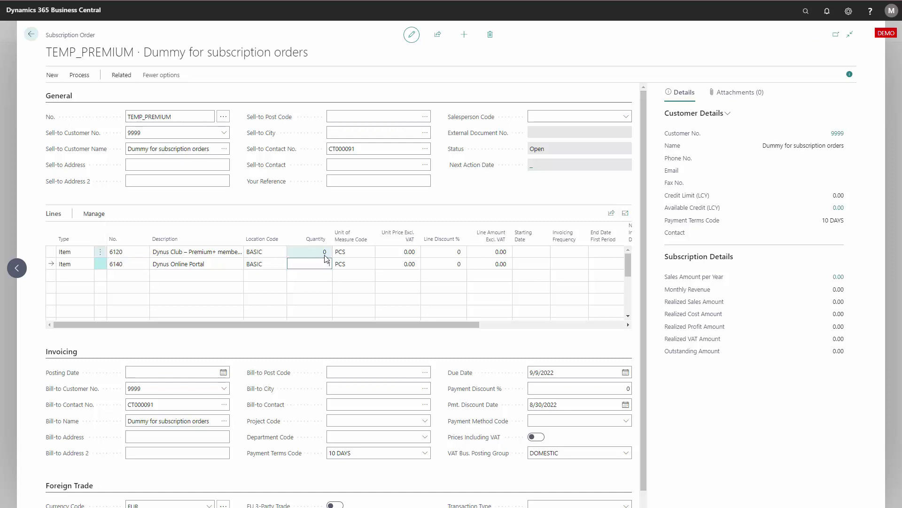
type("1")
key("Tab")
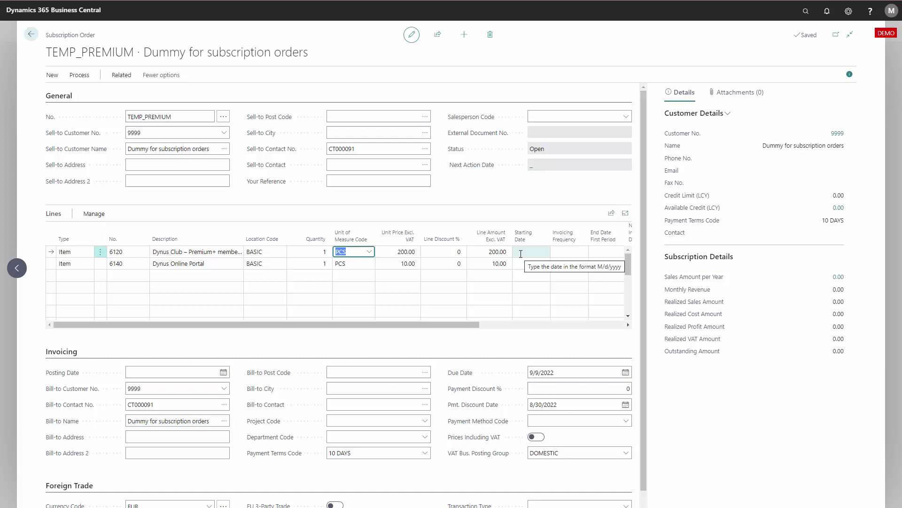
- Enter 1Y as the invoicing frequency on both the 6120 and 6140 lines
left_click(562, 252)
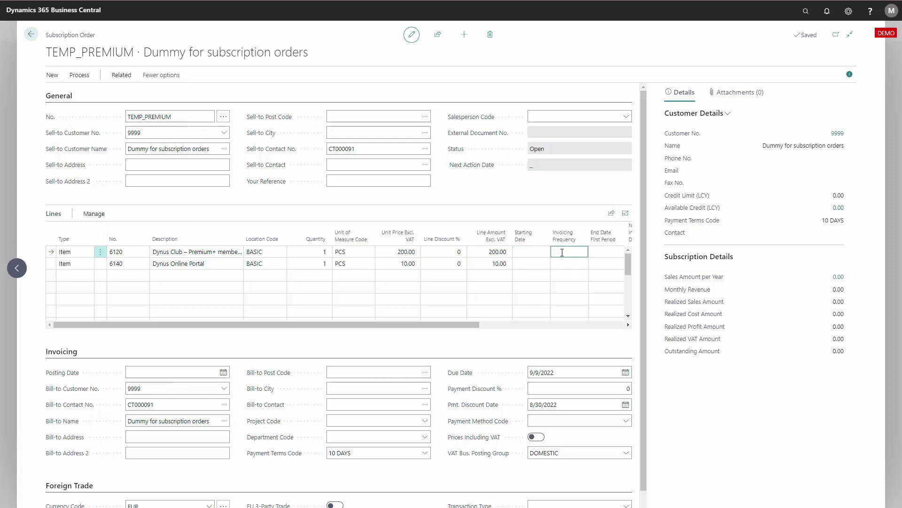
type("1y")
left_click(564, 264)
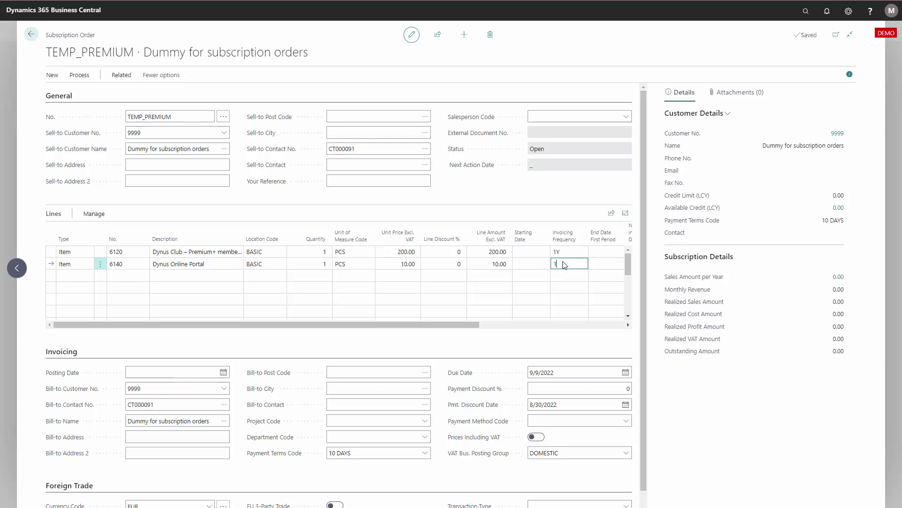
type("1y")
left_click(559, 252)
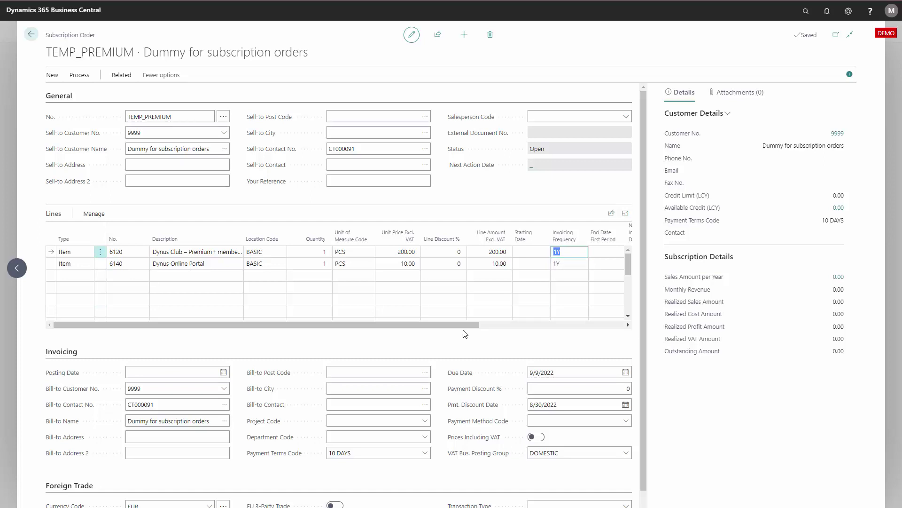
left_click(528, 325)
left_click(528, 325)
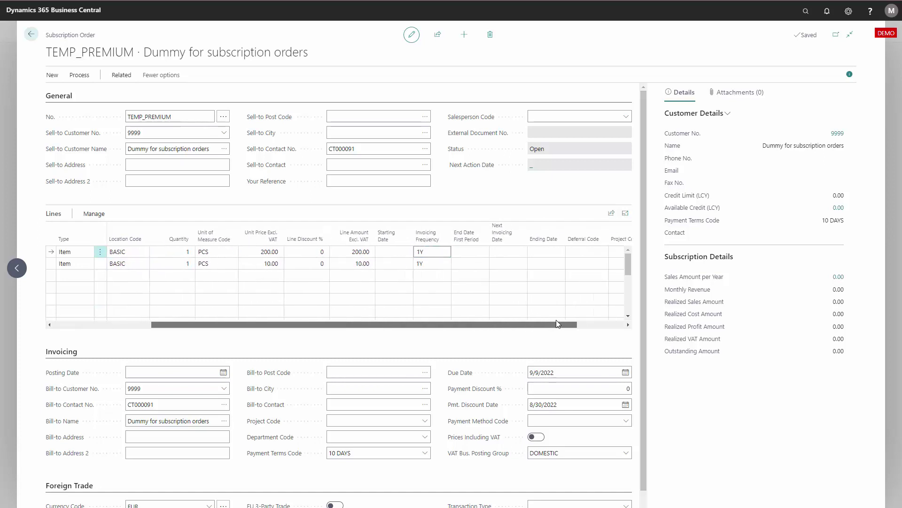
left_click_drag(557, 323, 564, 323)
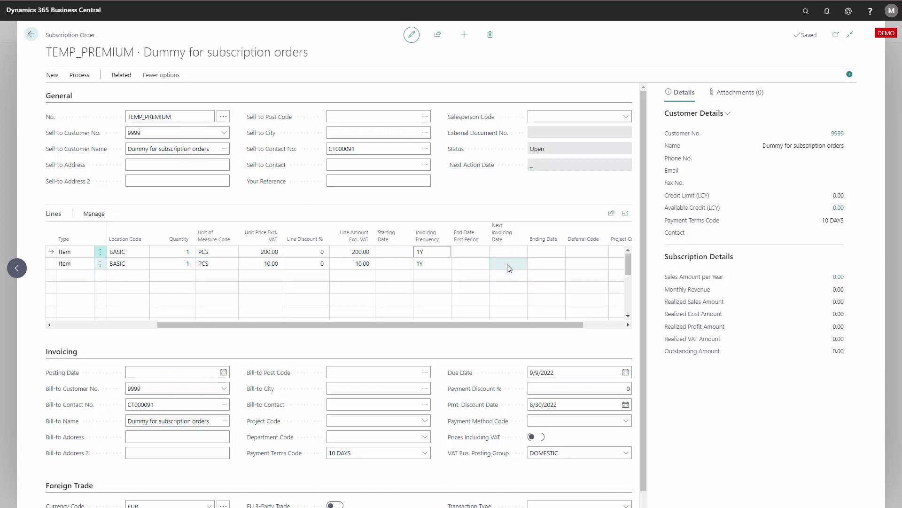
- Give both lines deferral code SALE 12M and check TEMP_PREMIUM at 210.00 in the list
left_click(583, 253)
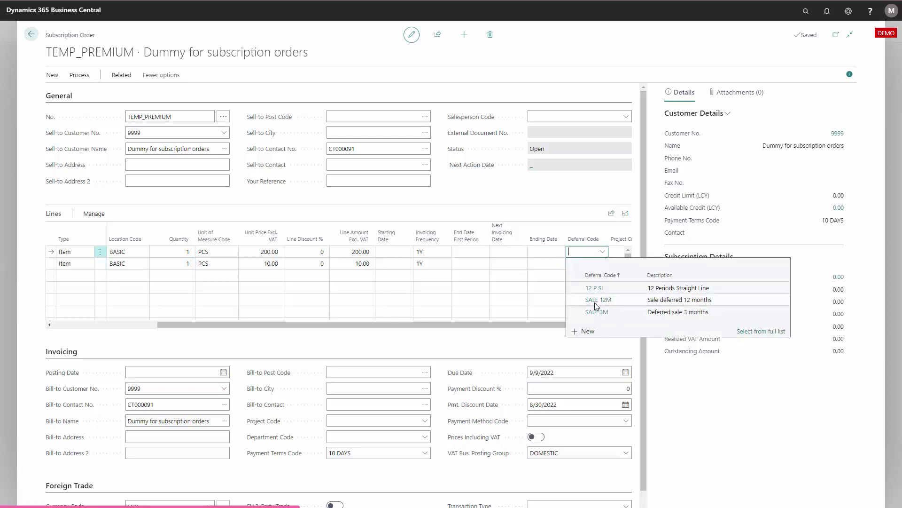
left_click(597, 300)
left_click(578, 265)
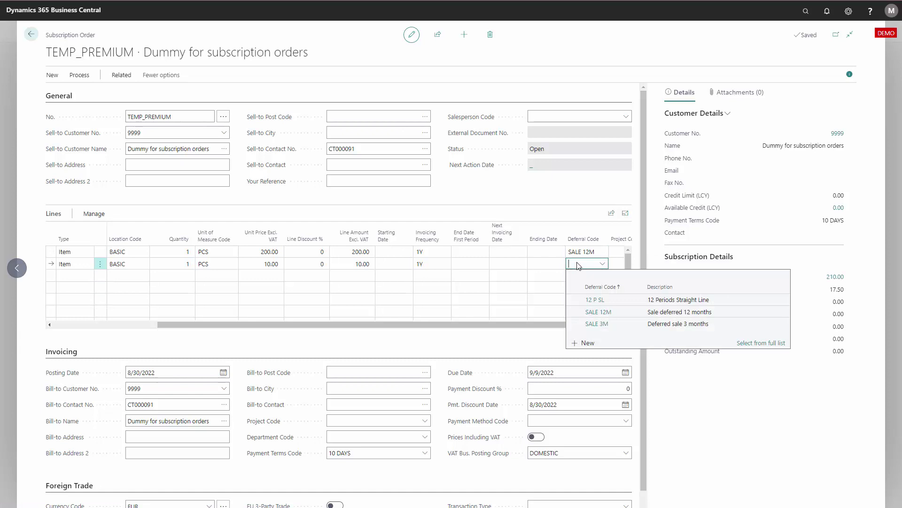
left_click(600, 312)
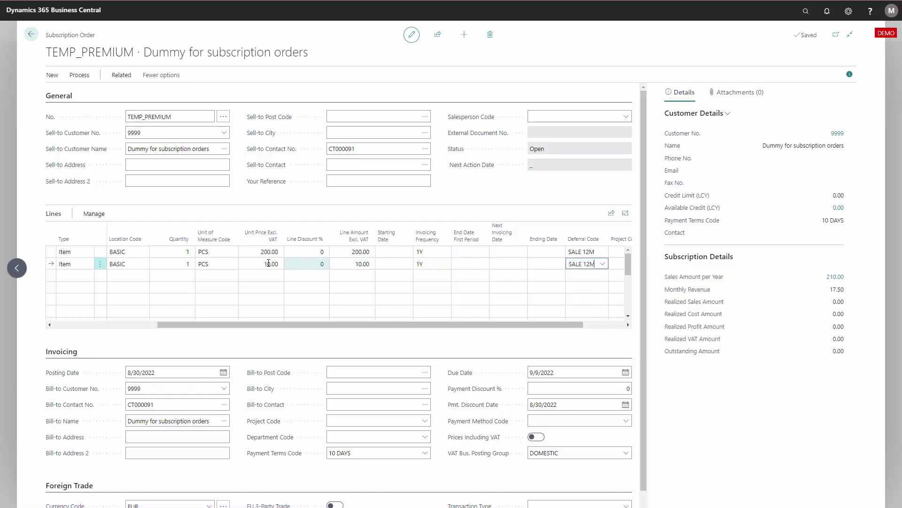
left_click(215, 264)
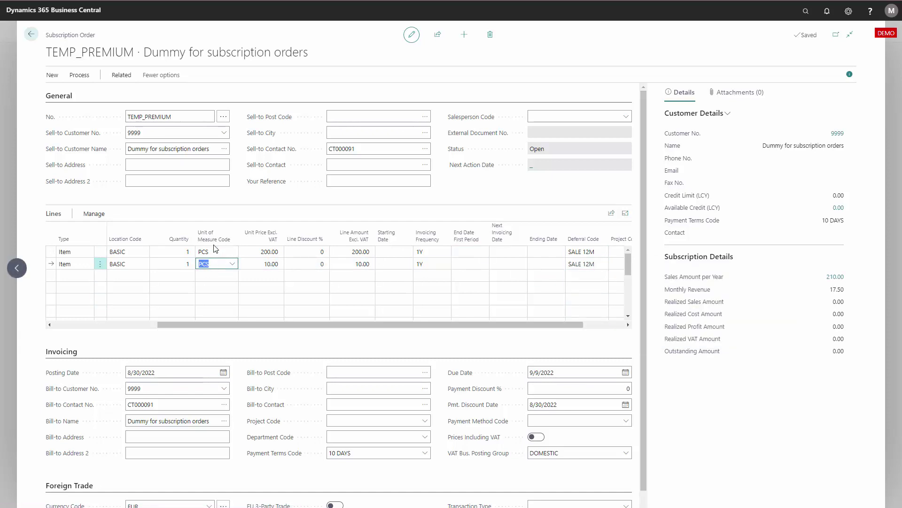
left_click(31, 35)
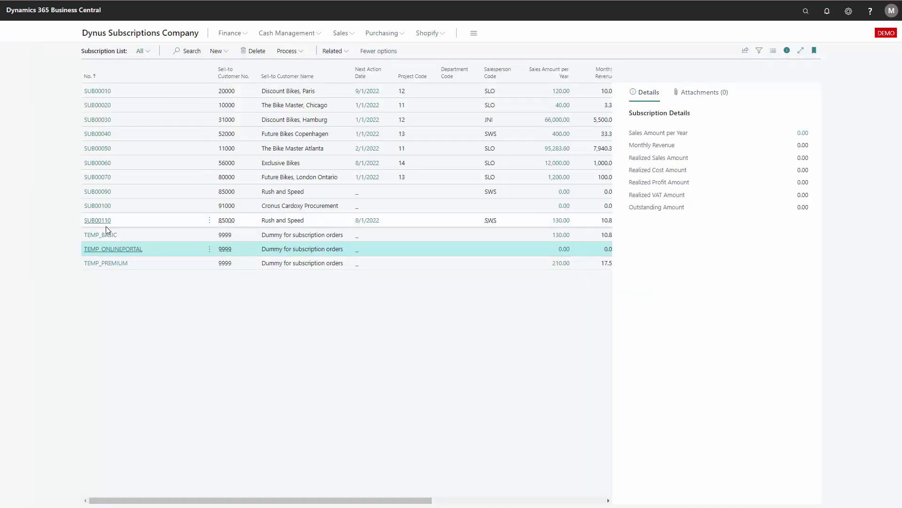
left_click(113, 262)
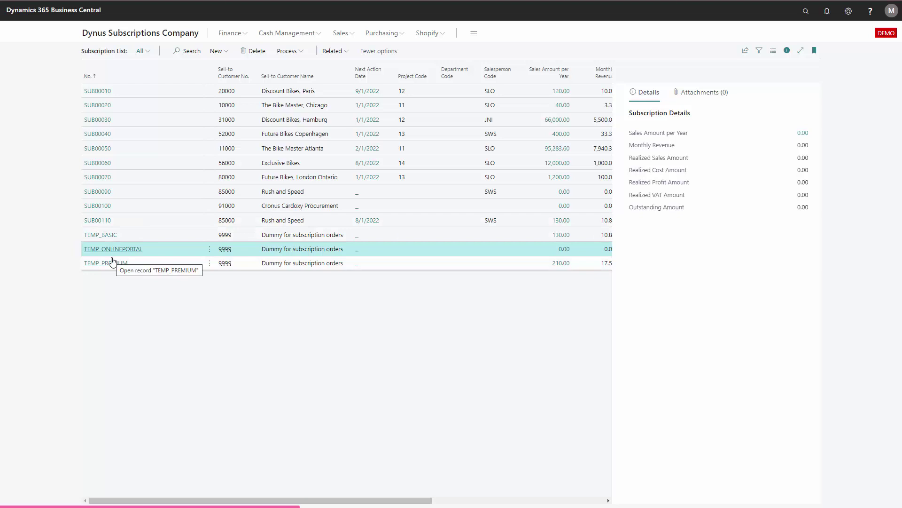